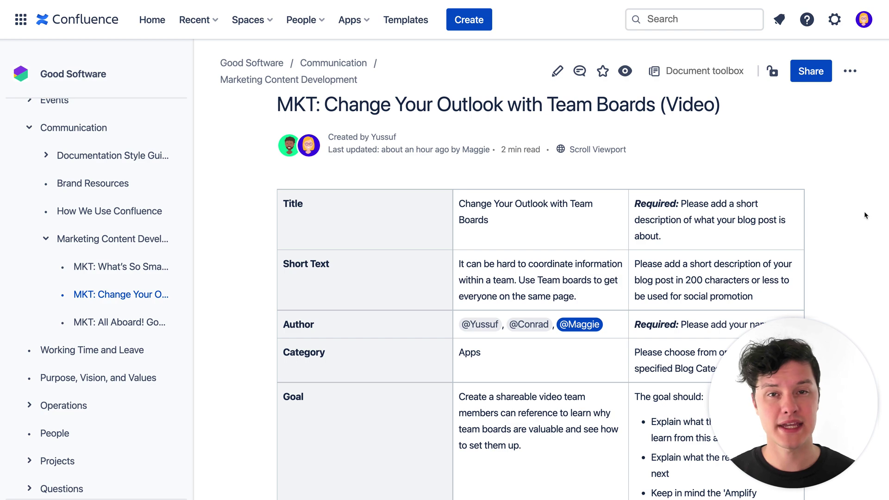
scroll(864, 213, "down", 5)
scroll(864, 212, "down", 14)
scroll(864, 211, "down", 5)
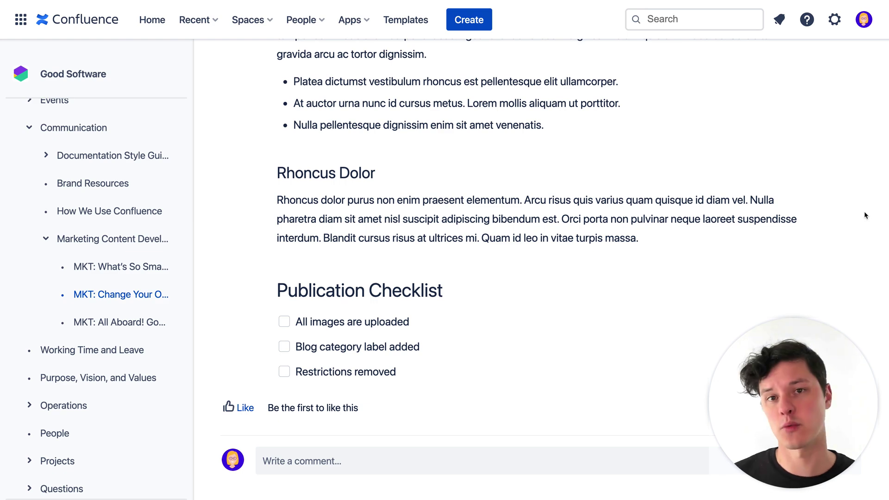
scroll(864, 211, "up", 5)
scroll(864, 211, "up", 15)
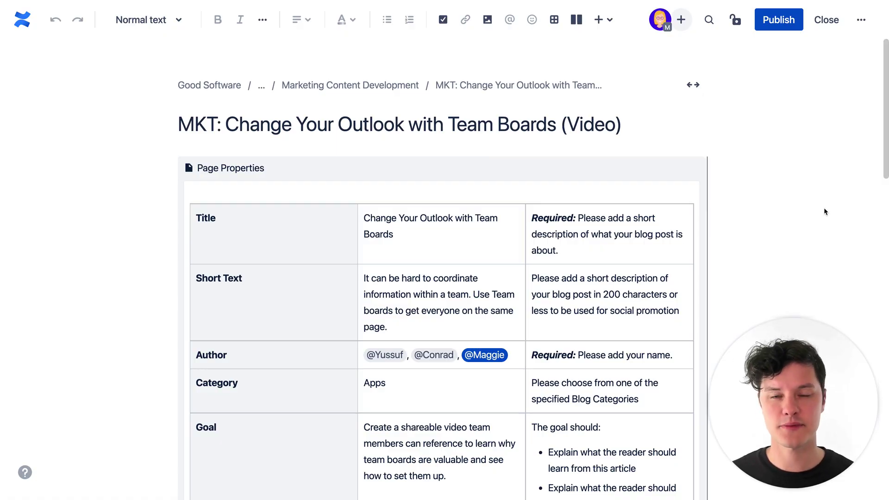
Scroll through the Page Properties table showing Status ON HOLD and Publishing Date Jul 15, 2021
scroll(63, 255, "down", 2)
scroll(63, 256, "down", 1)
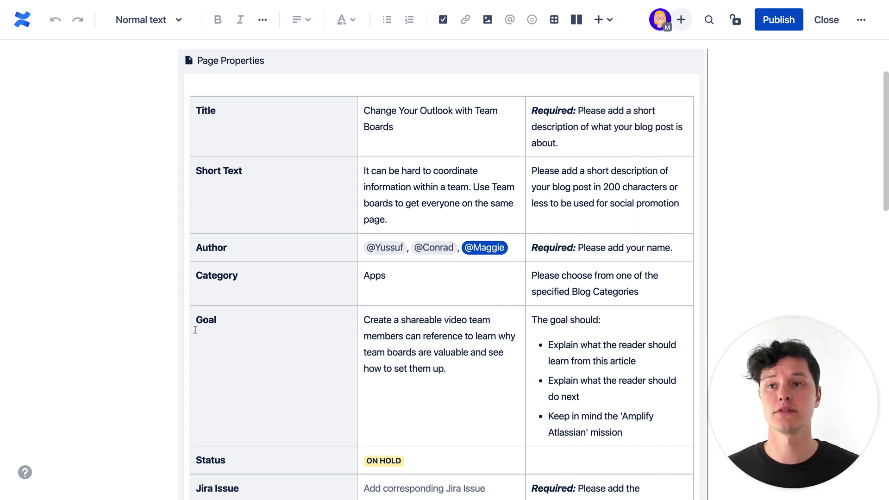
scroll(174, 399, "down", 4)
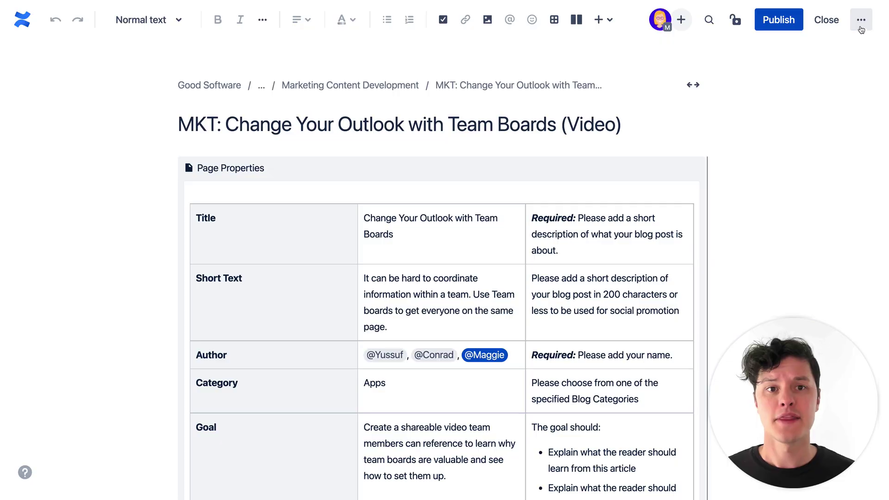
View the page's labels from the ••• menu to confirm the marketing-content label
left_click(861, 19)
left_click(760, 199)
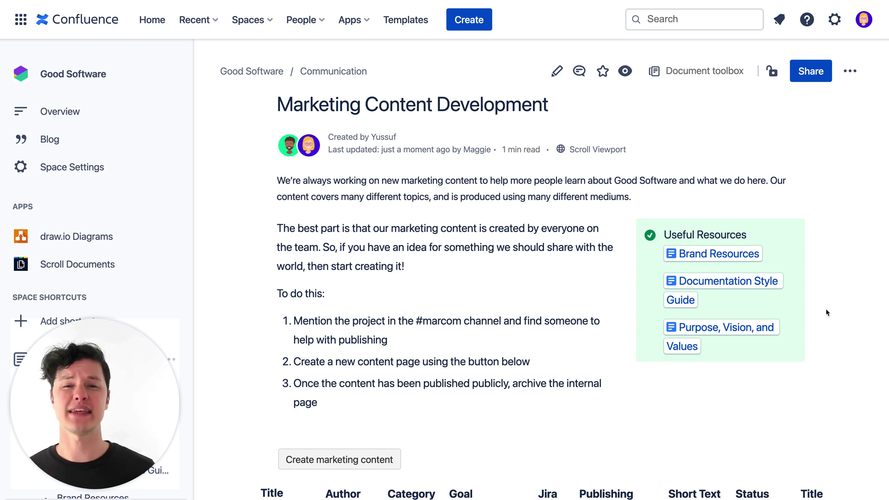
scroll(830, 315, "down", 1)
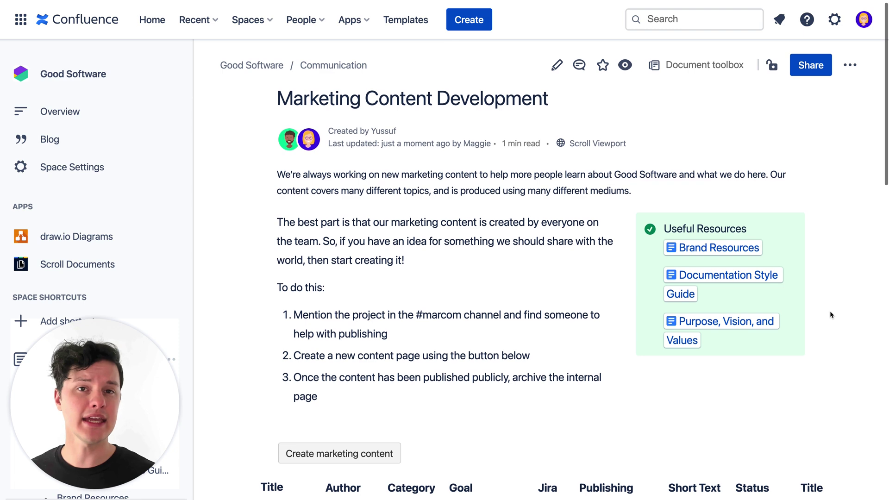
scroll(830, 314, "down", 2)
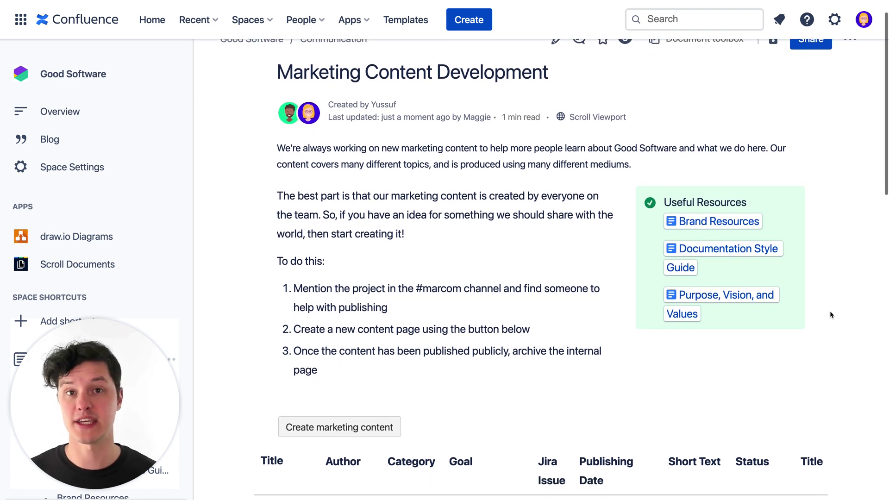
scroll(830, 315, "down", 1)
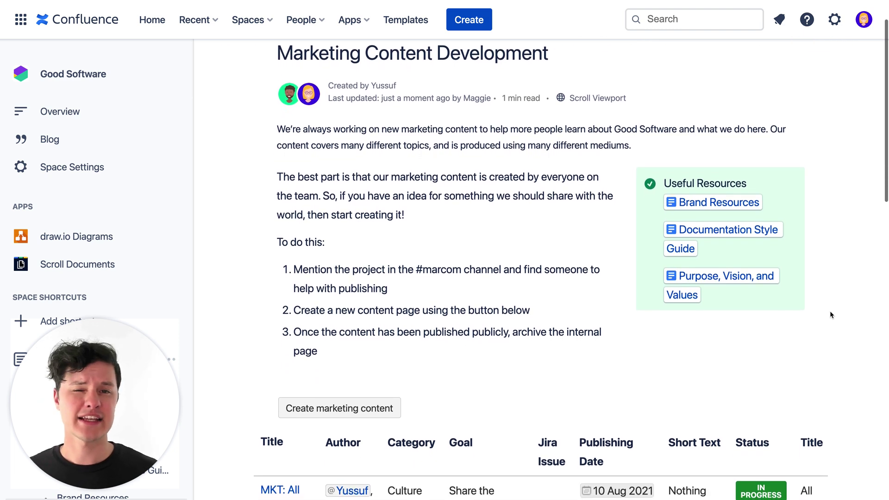
scroll(830, 315, "down", 1)
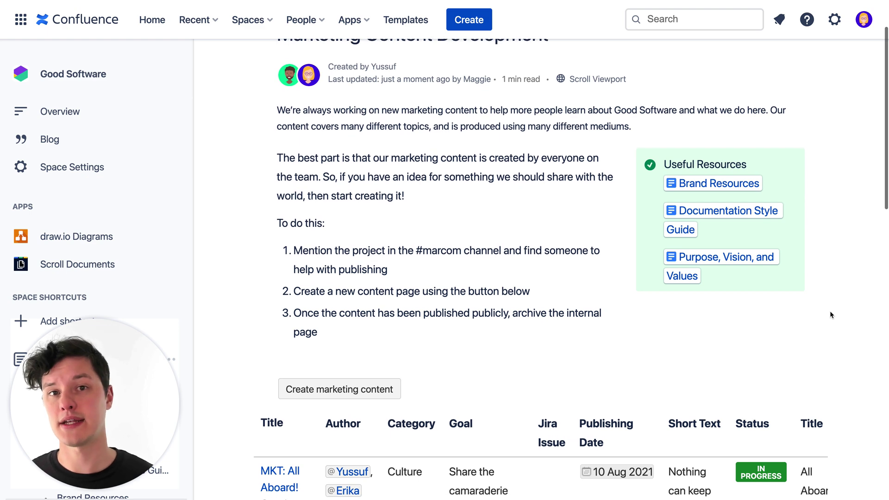
scroll(830, 315, "down", 1)
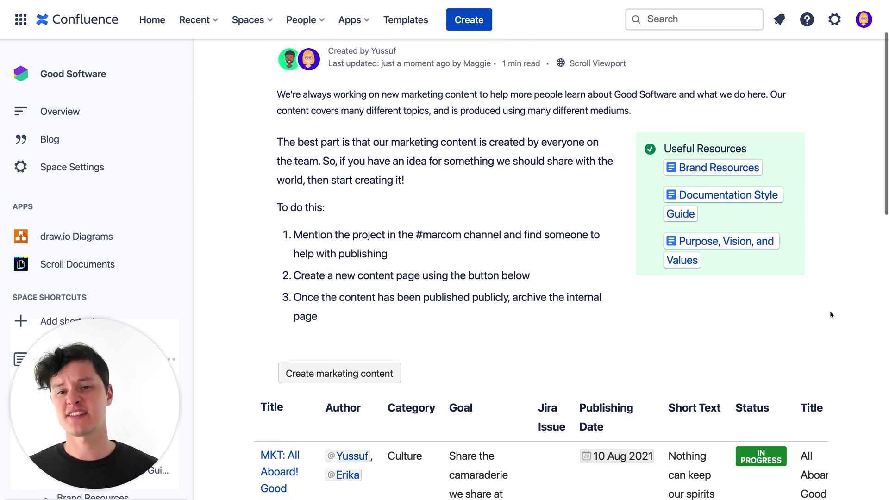
scroll(830, 310, "down", 1)
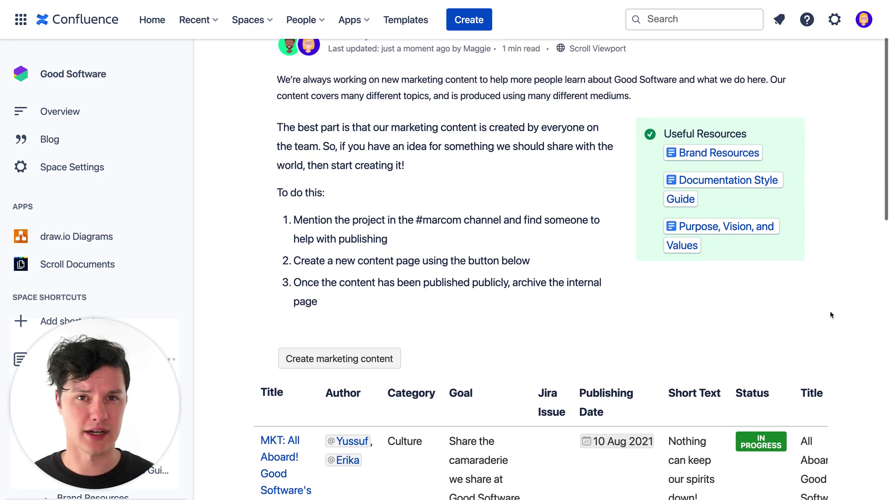
scroll(829, 309, "down", 8)
scroll(830, 309, "up", 1)
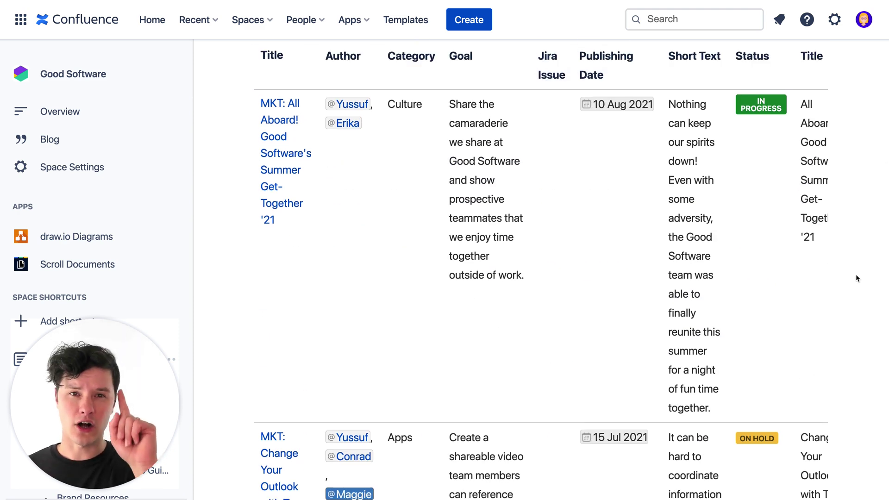
scroll(856, 274, "down", 1)
scroll(856, 277, "down", 5)
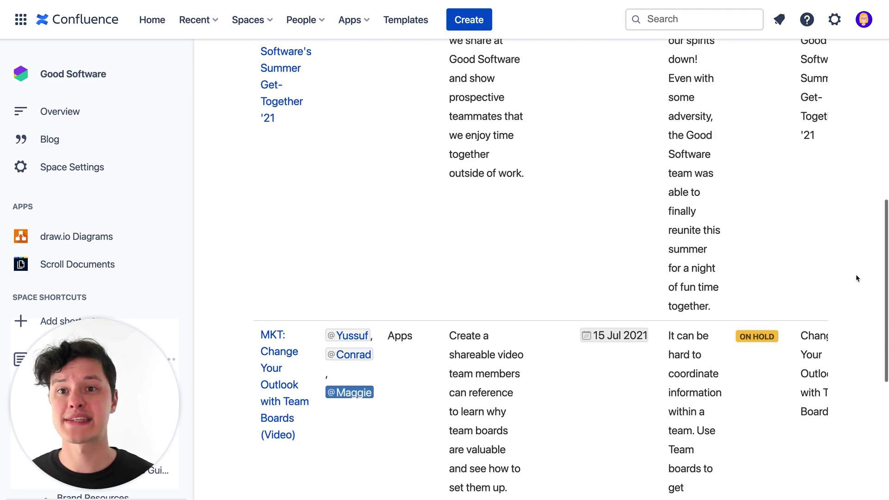
scroll(856, 277, "down", 4)
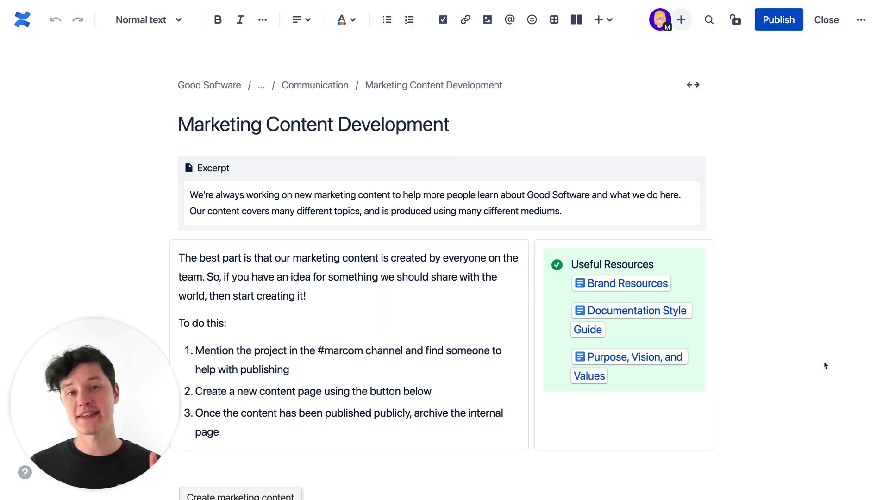
Set the Page Properties Report to reverse-sort marketing-content pages by Publishing Date and save
scroll(825, 366, "down", 8)
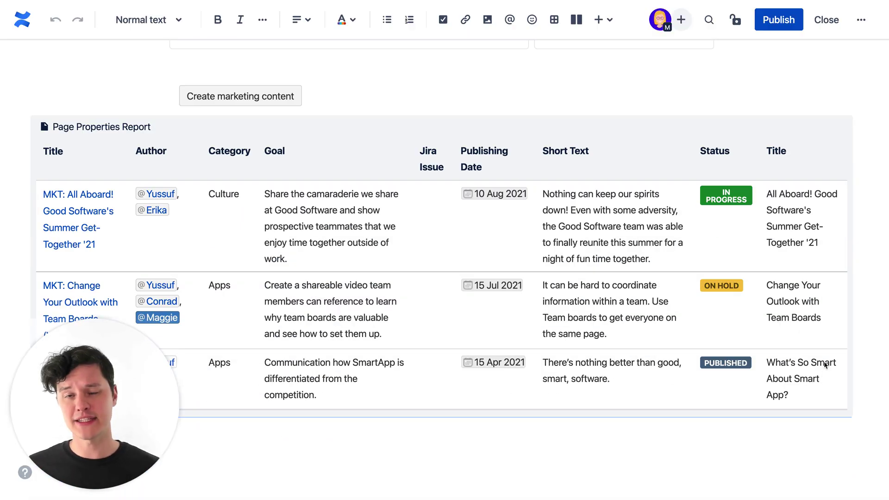
left_click(112, 136)
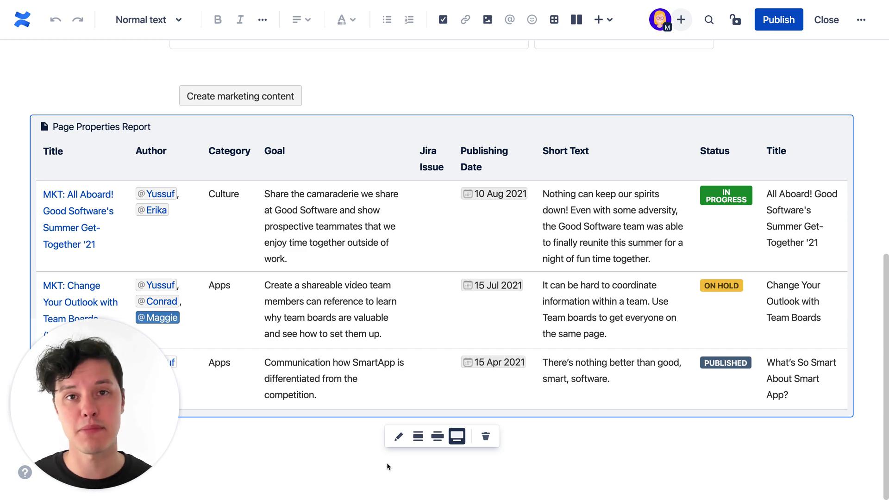
left_click(398, 436)
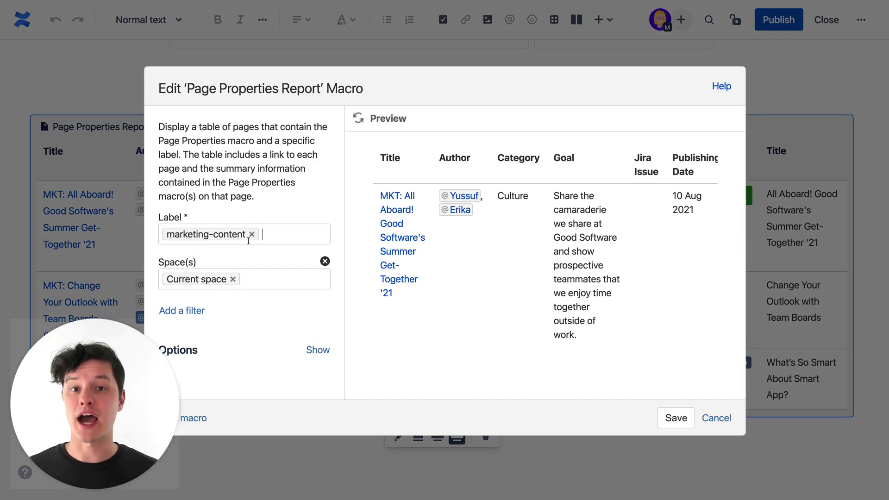
left_click(318, 350)
scroll(318, 353, "down", 7)
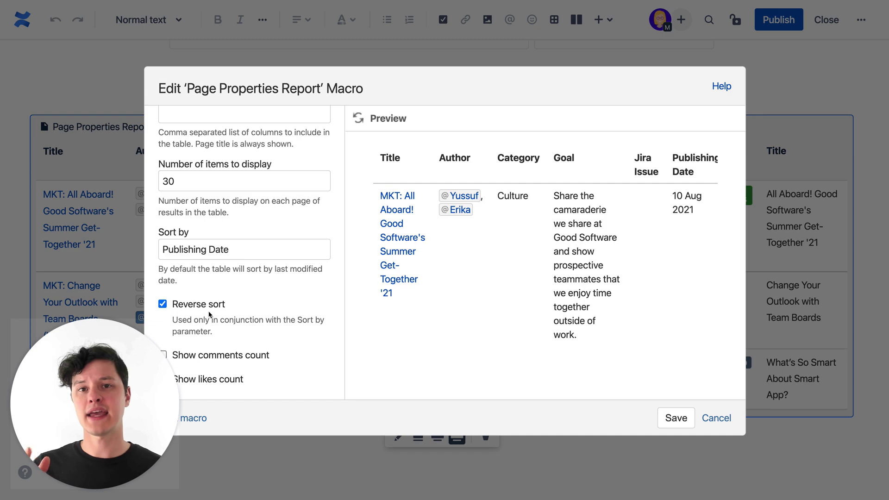
left_click(676, 418)
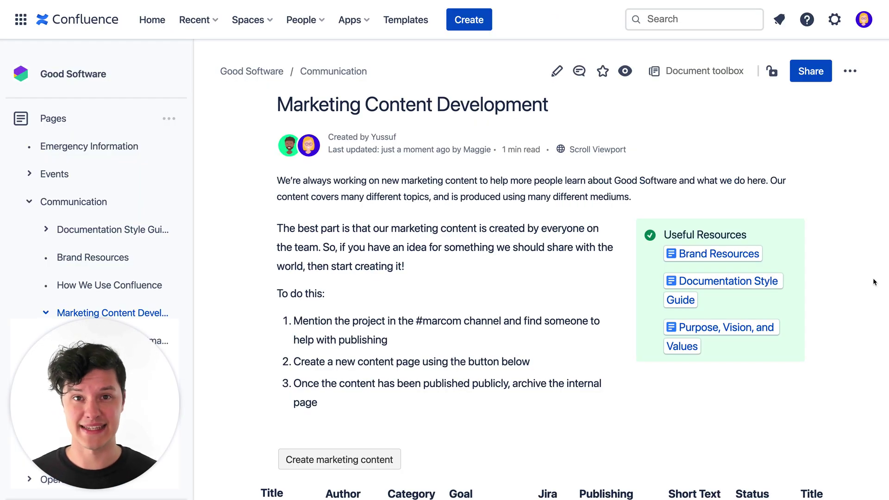
scroll(874, 282, "down", 3)
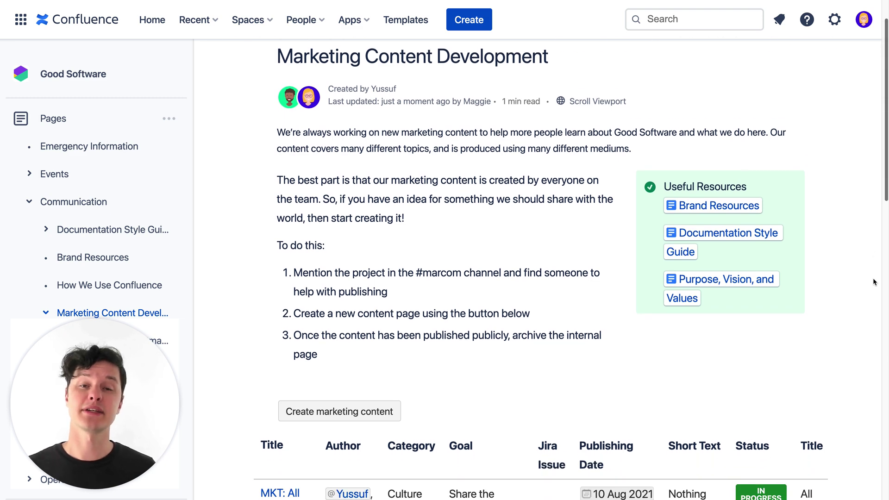
scroll(874, 282, "down", 6)
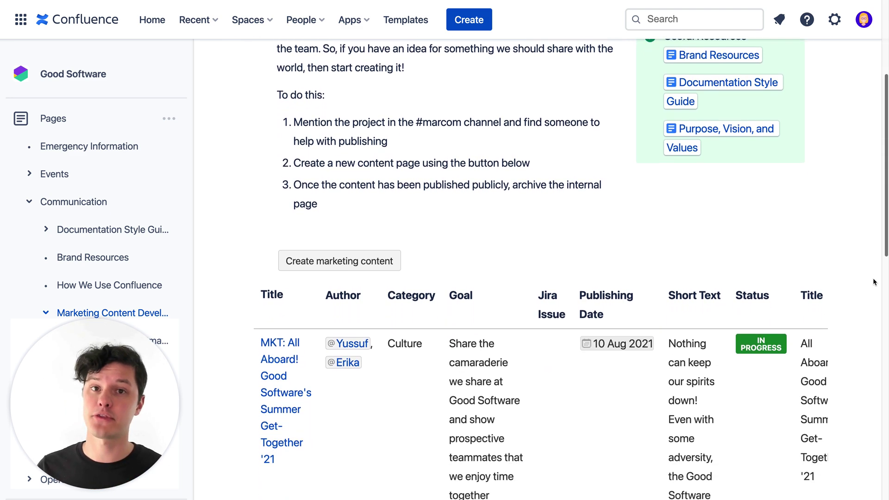
scroll(874, 282, "up", 1)
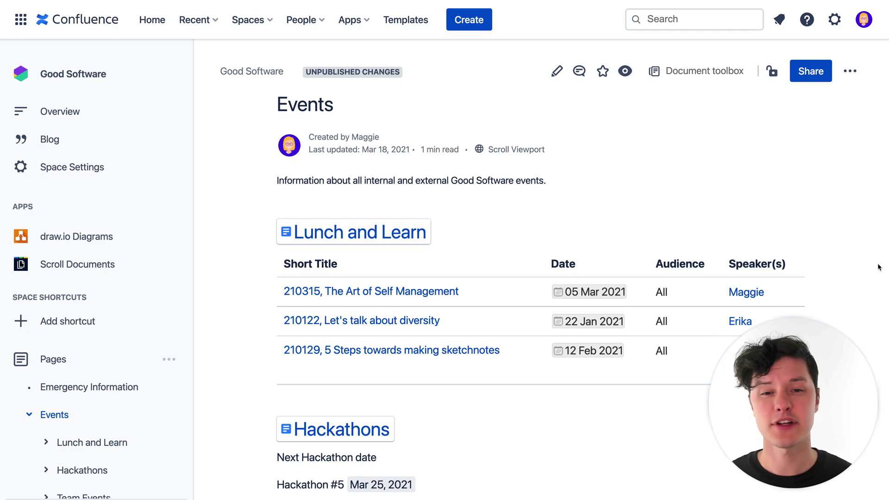
Scroll through the Page Properties Report tables on the Events, User Needs and Projects pages
scroll(878, 266, "down", 3)
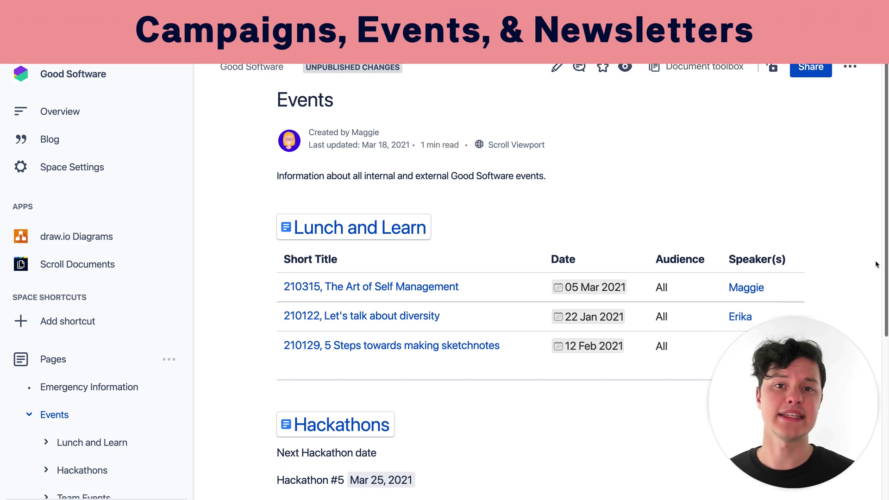
scroll(876, 265, "down", 5)
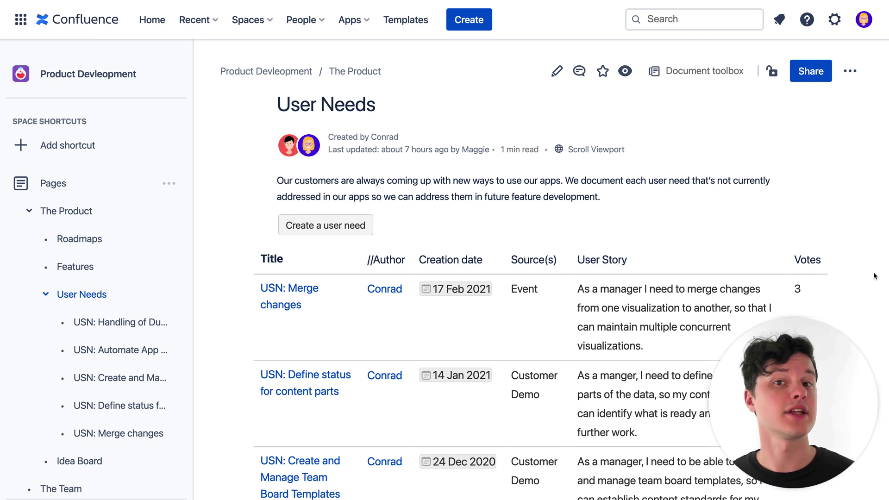
scroll(875, 276, "down", 4)
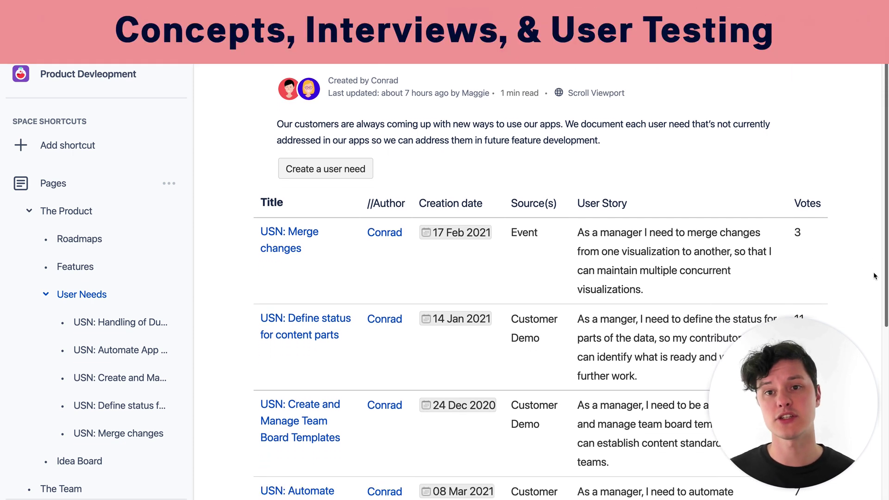
scroll(875, 276, "down", 4)
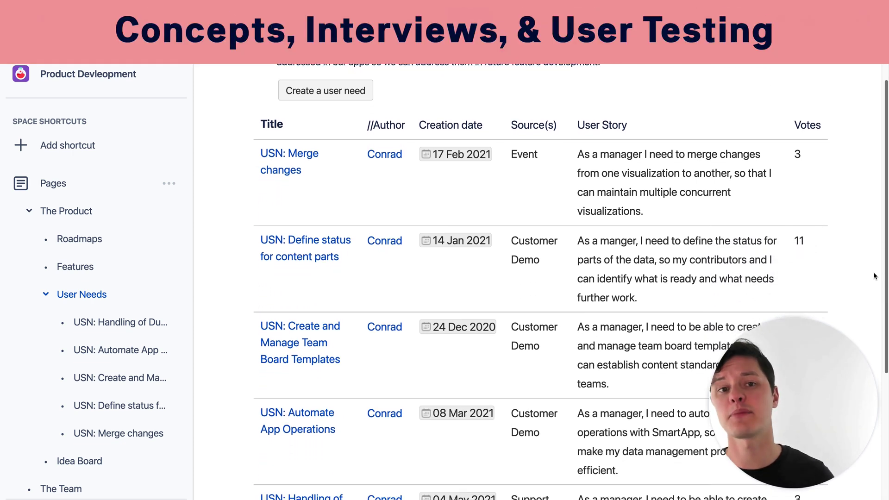
scroll(874, 276, "down", 2)
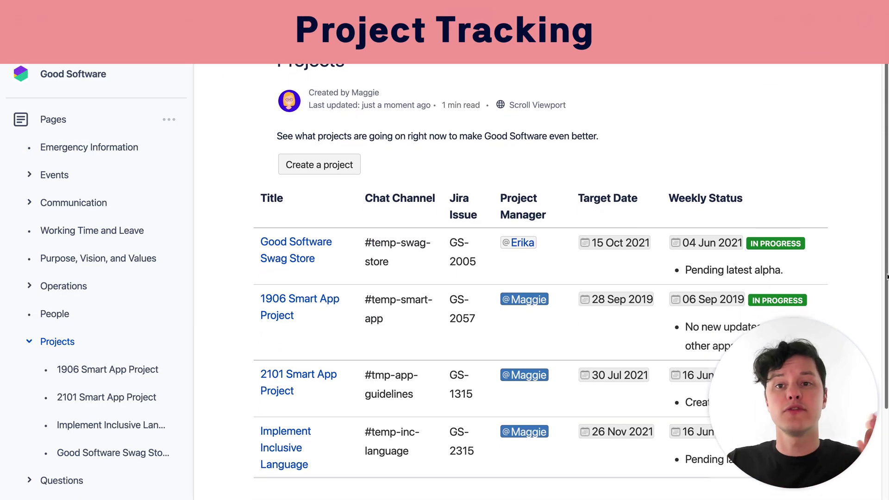
scroll(887, 277, "down", 2)
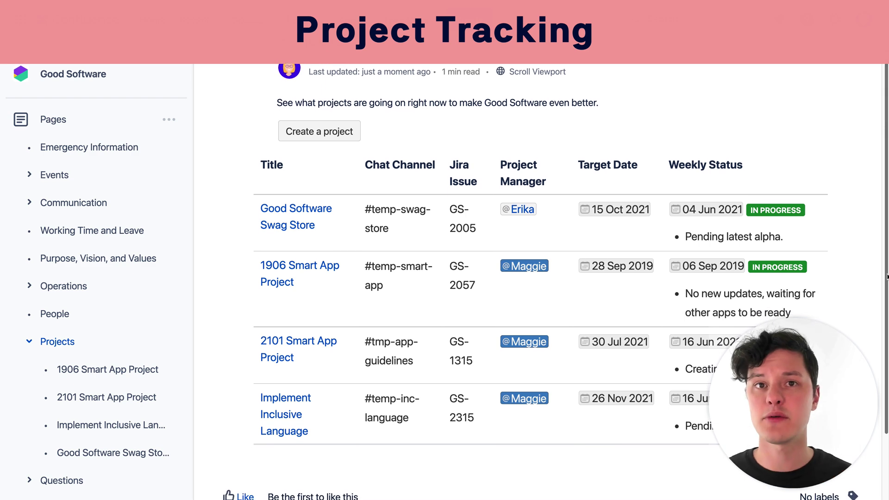
scroll(887, 276, "down", 2)
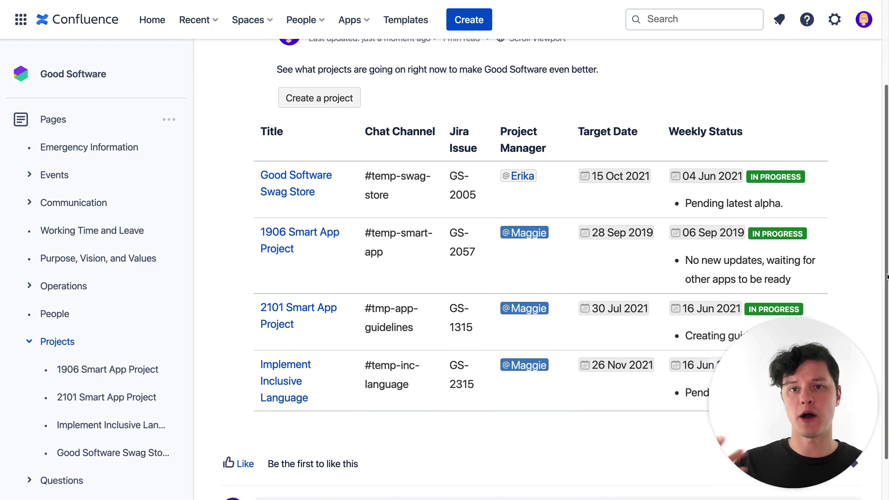
scroll(886, 276, "down", 2)
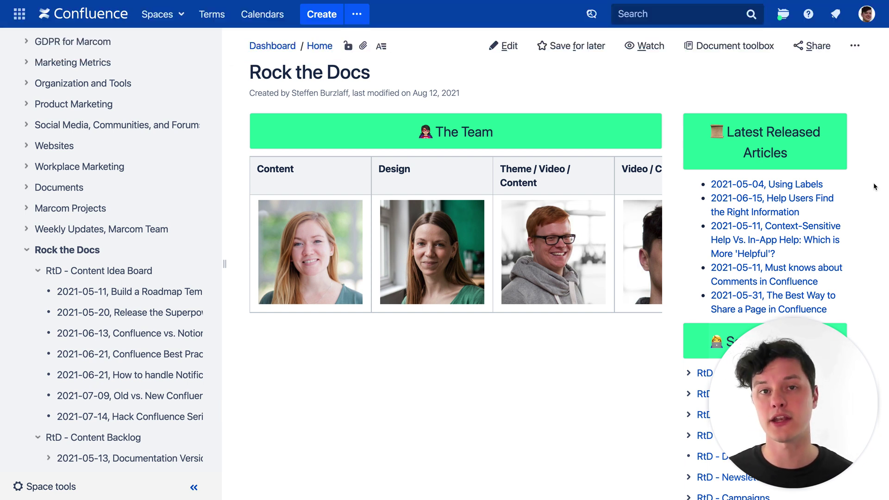
Submit a new idea from the Content Idea Board, extending its title to '2021-08-17, Content ide'
scroll(614, 222, "down", 2)
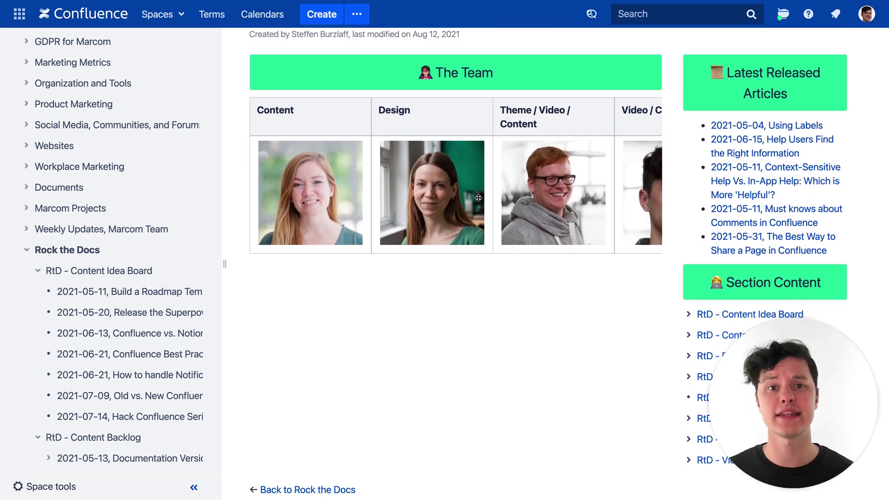
scroll(695, 94, "down", 10)
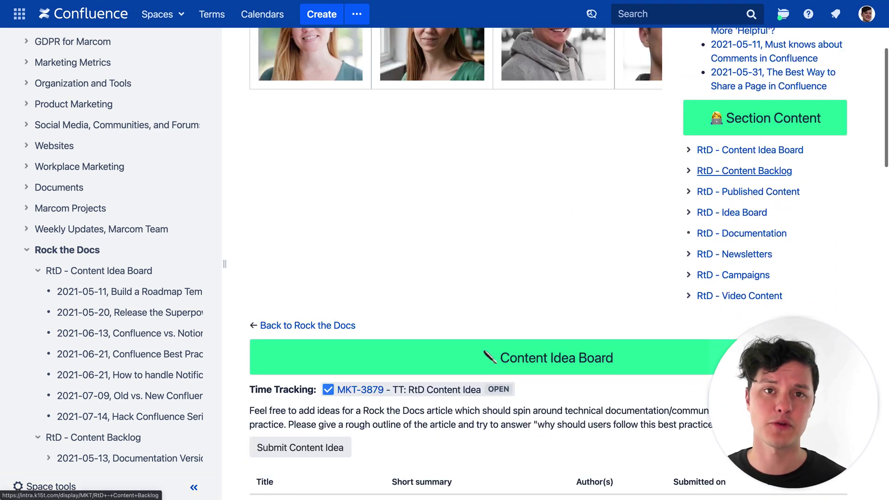
scroll(569, 264, "down", 1)
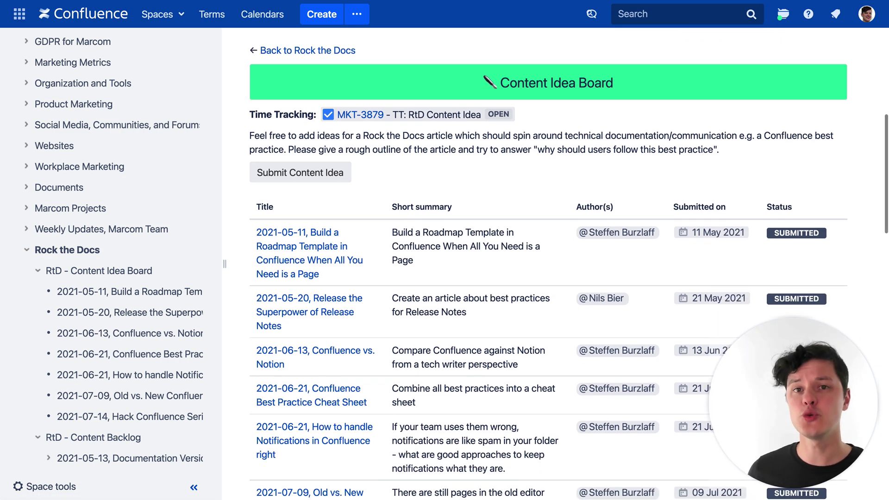
scroll(568, 264, "down", 10)
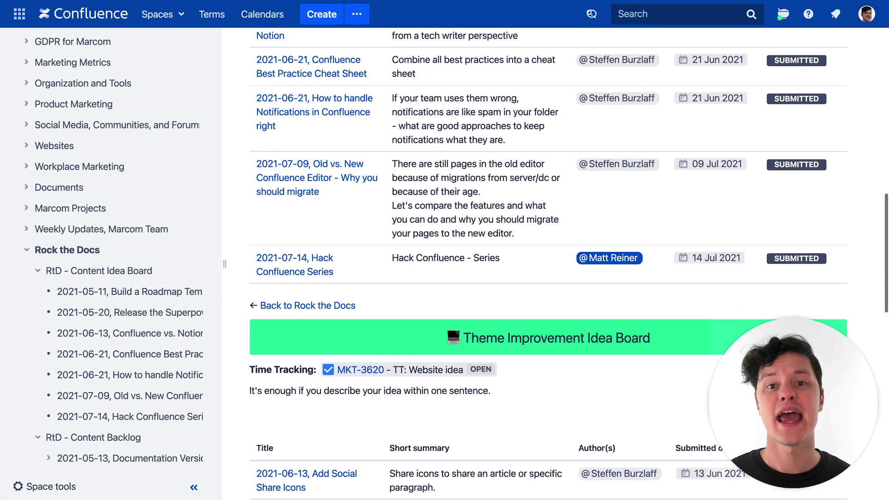
scroll(548, 263, "up", 1)
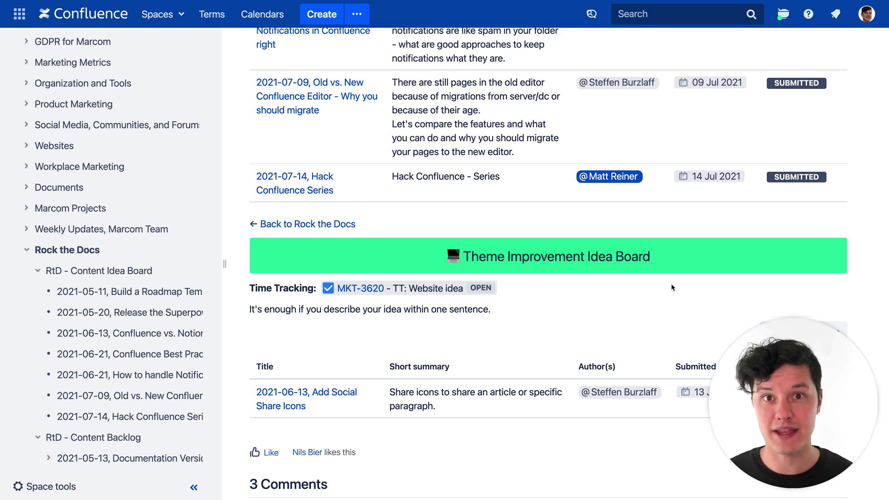
scroll(618, 178, "up", 9)
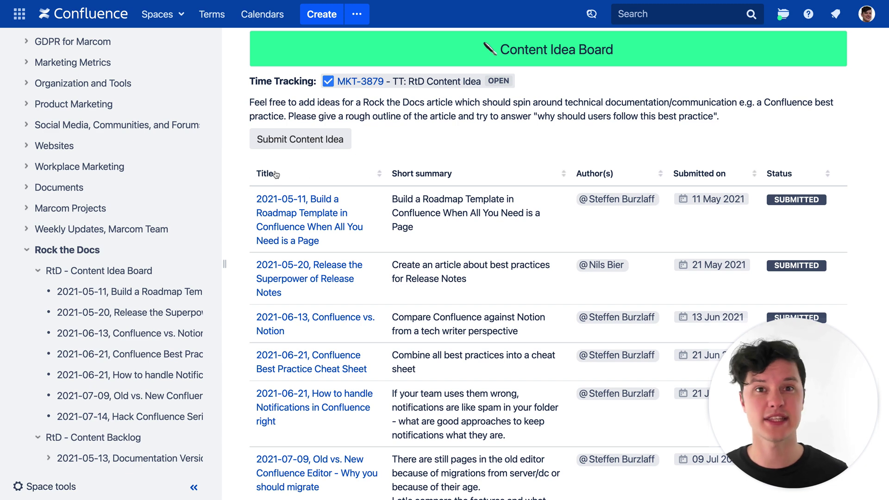
left_click(297, 140)
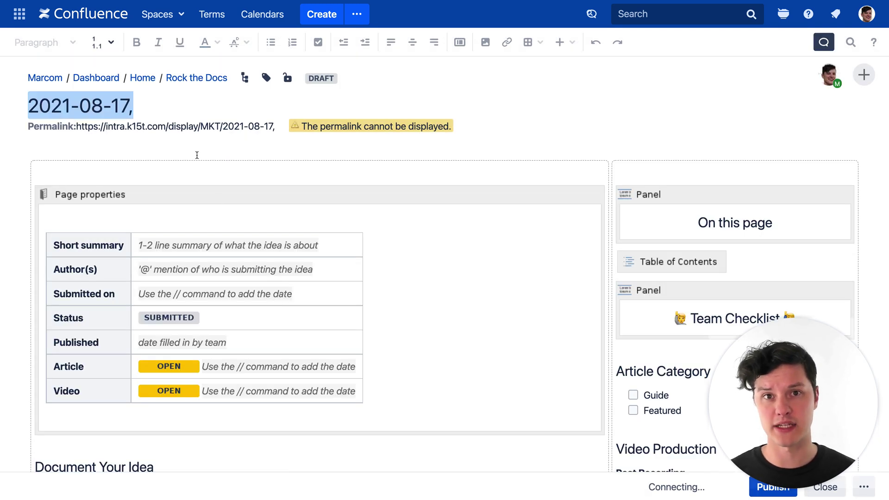
left_click(181, 110)
type("Content ide")
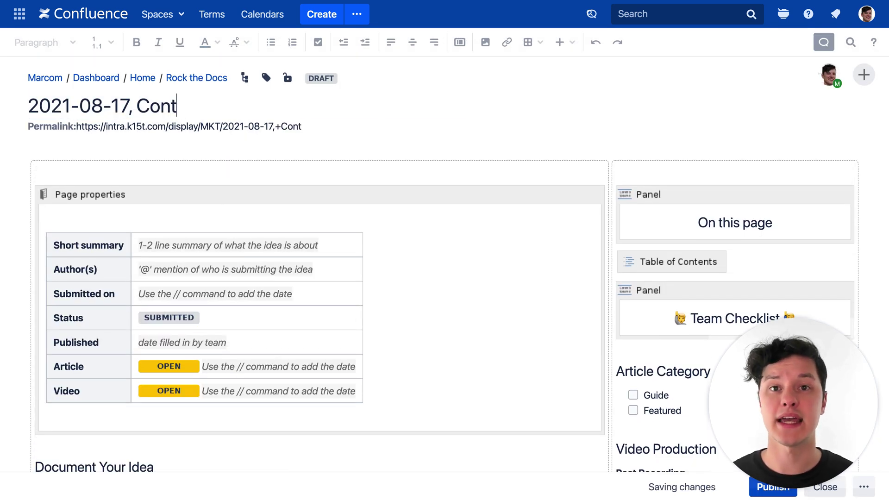